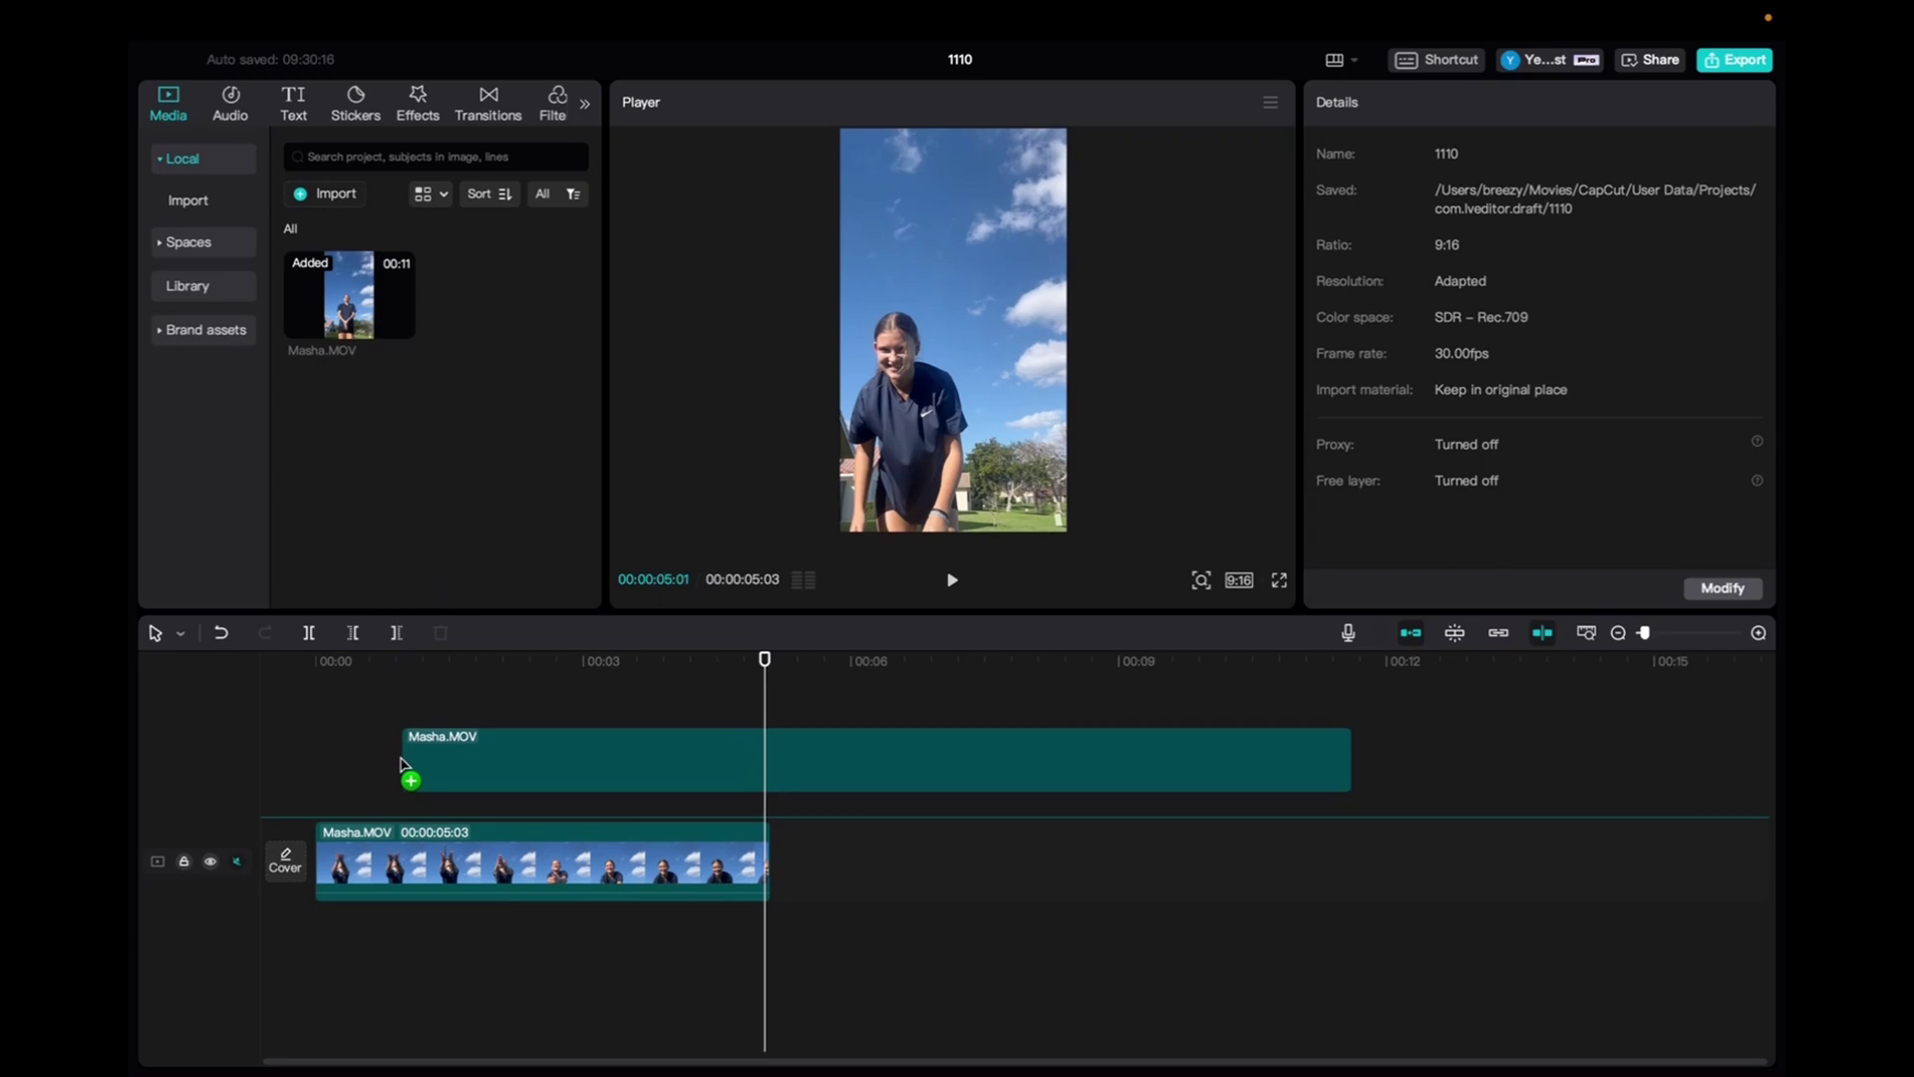
- Show the Effects collection with the trending video effects list
drag(353, 284, 274, 344)
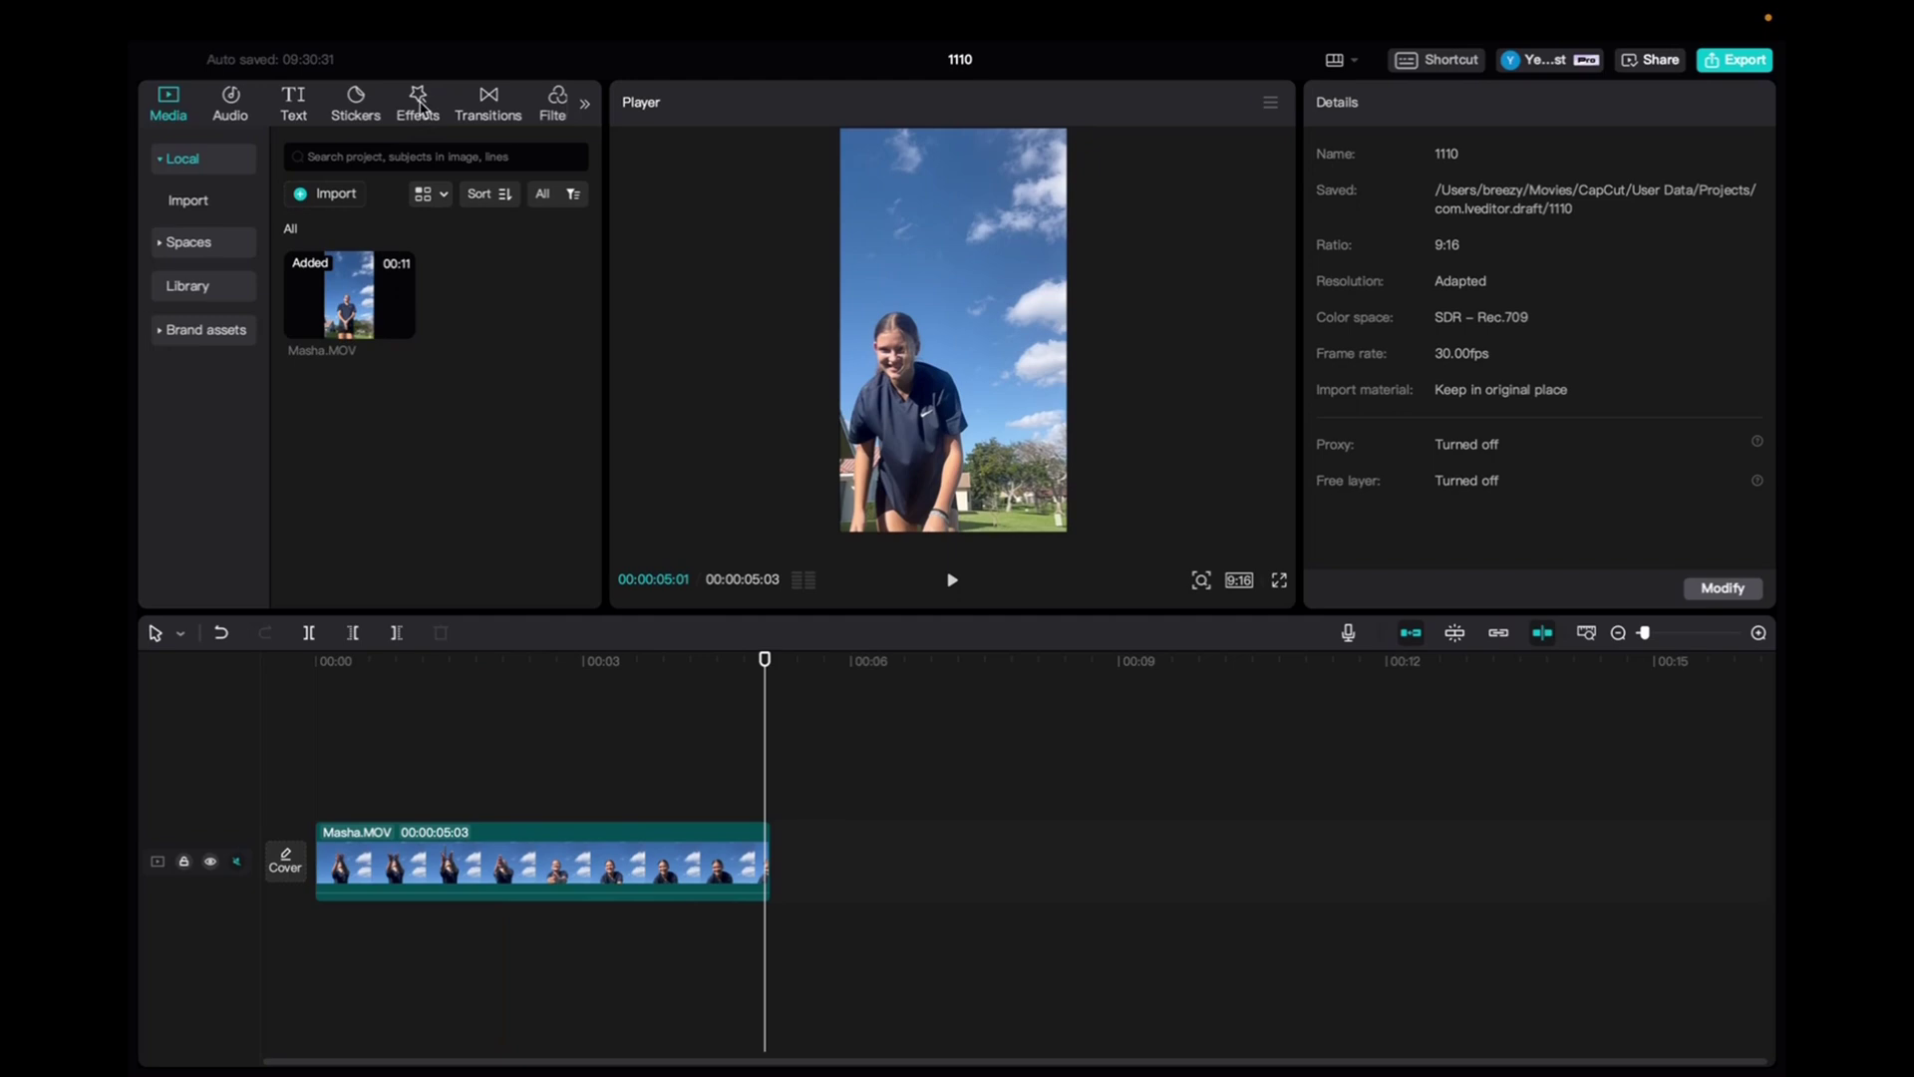
click(418, 101)
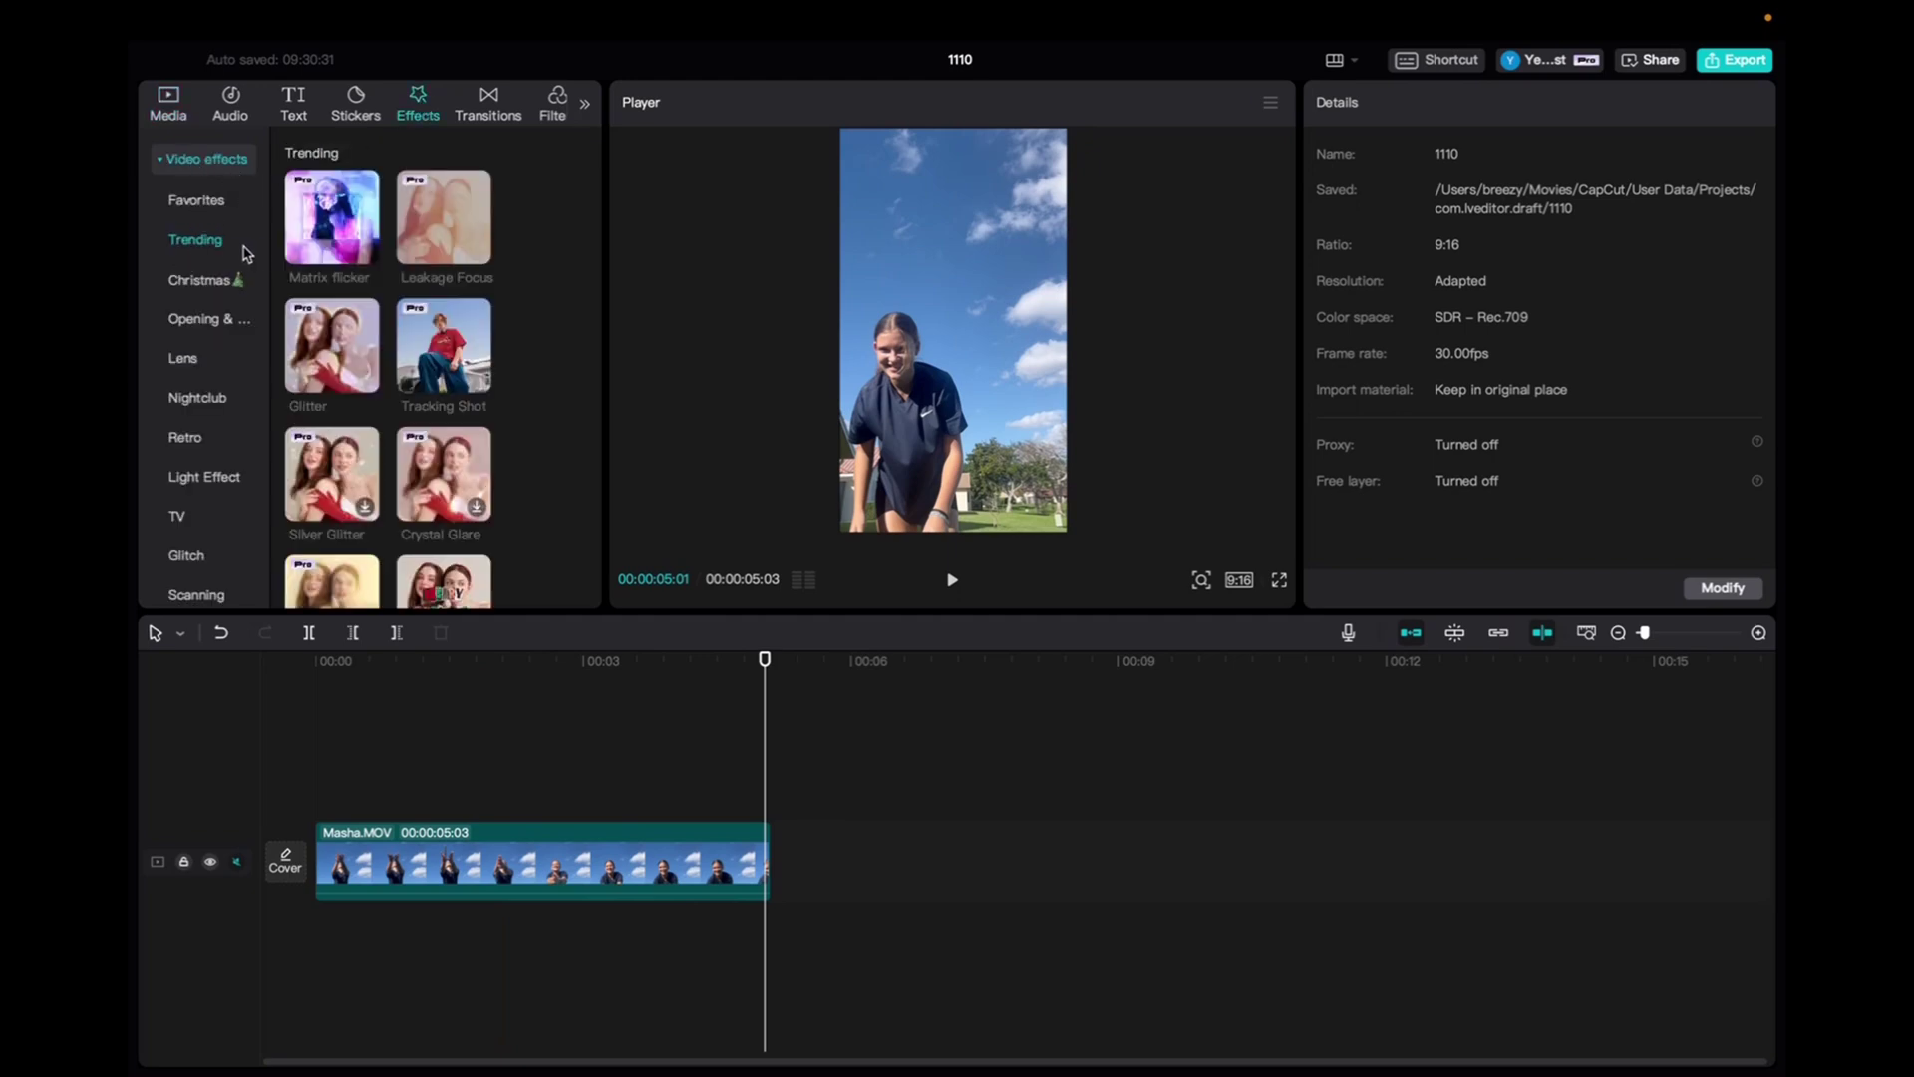
scroll(376, 393, down, 1)
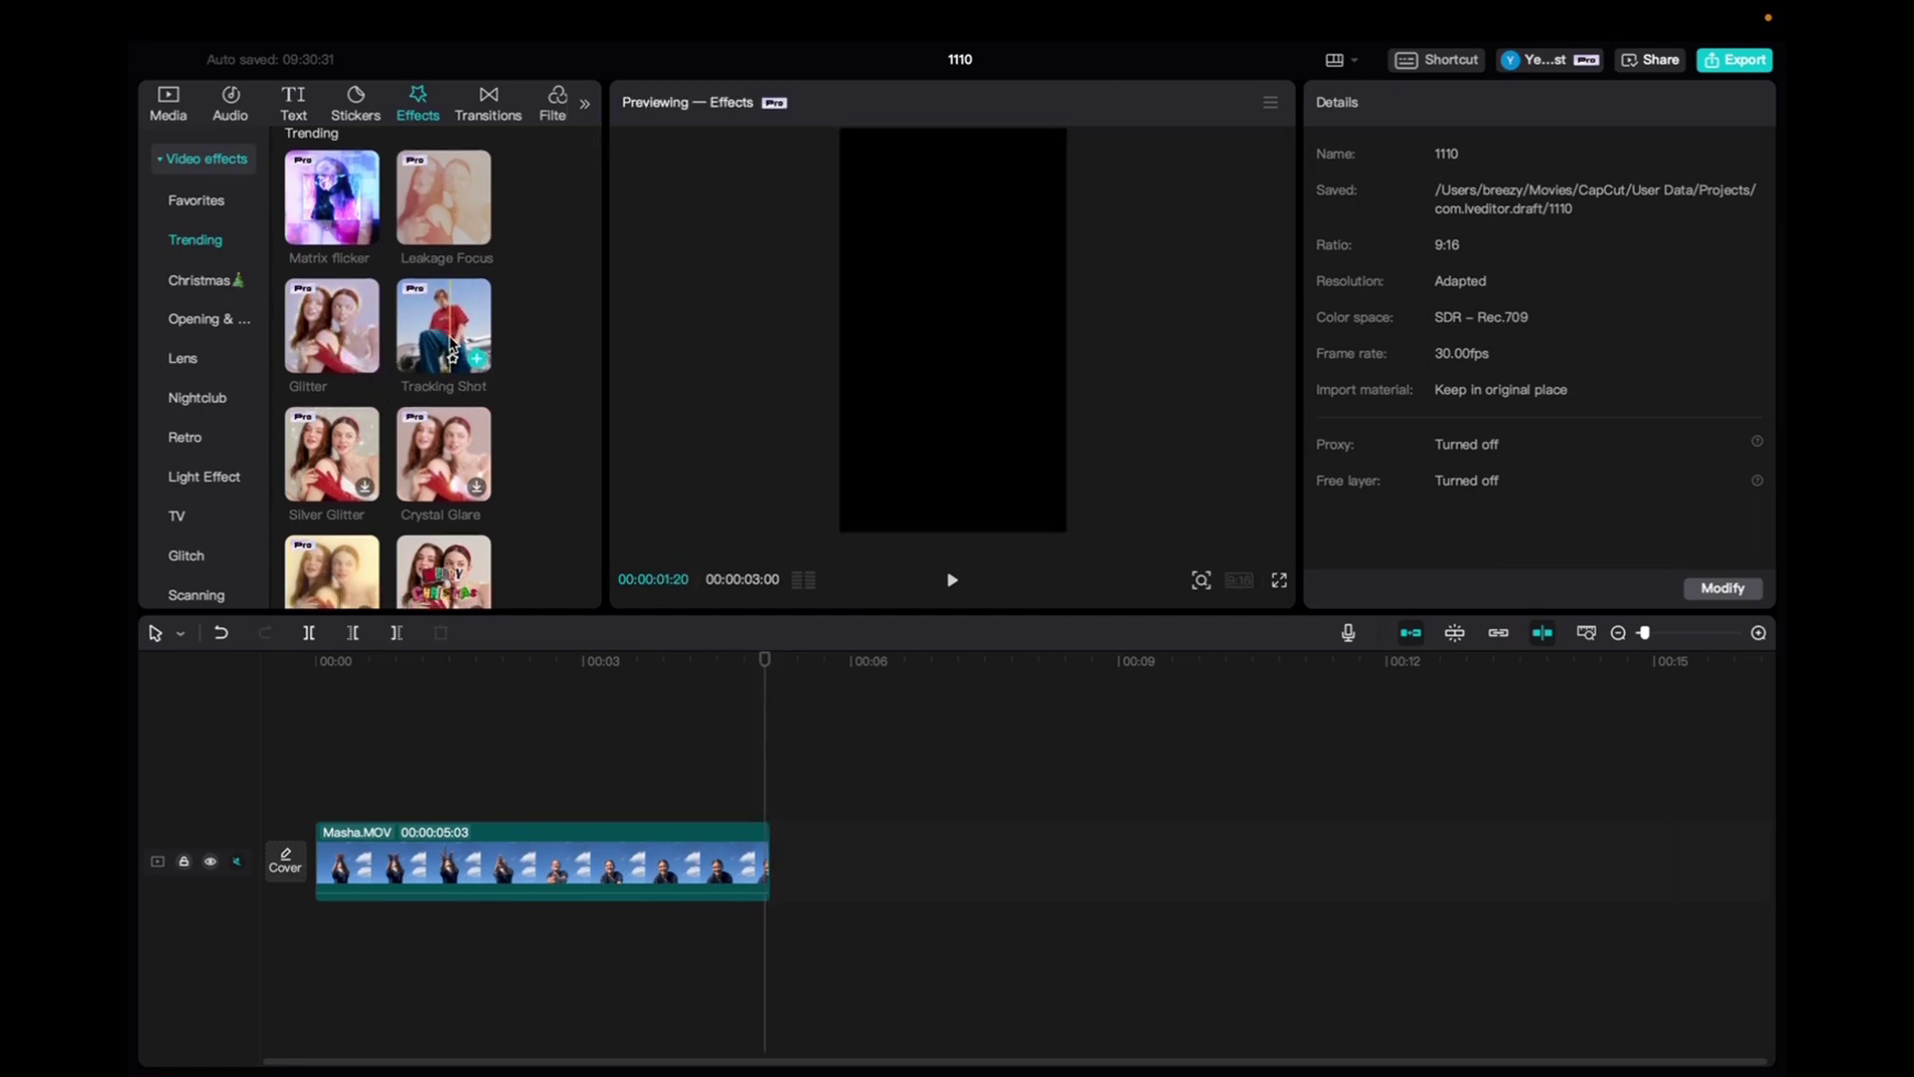
- Drop Tracking Shot above Masha.MOV and extend it to the clip's full five seconds
mouse_move(470, 358)
mouse_down()
mouse_move(501, 646)
mouse_move(425, 809)
mouse_up()
drag(587, 804, 765, 802)
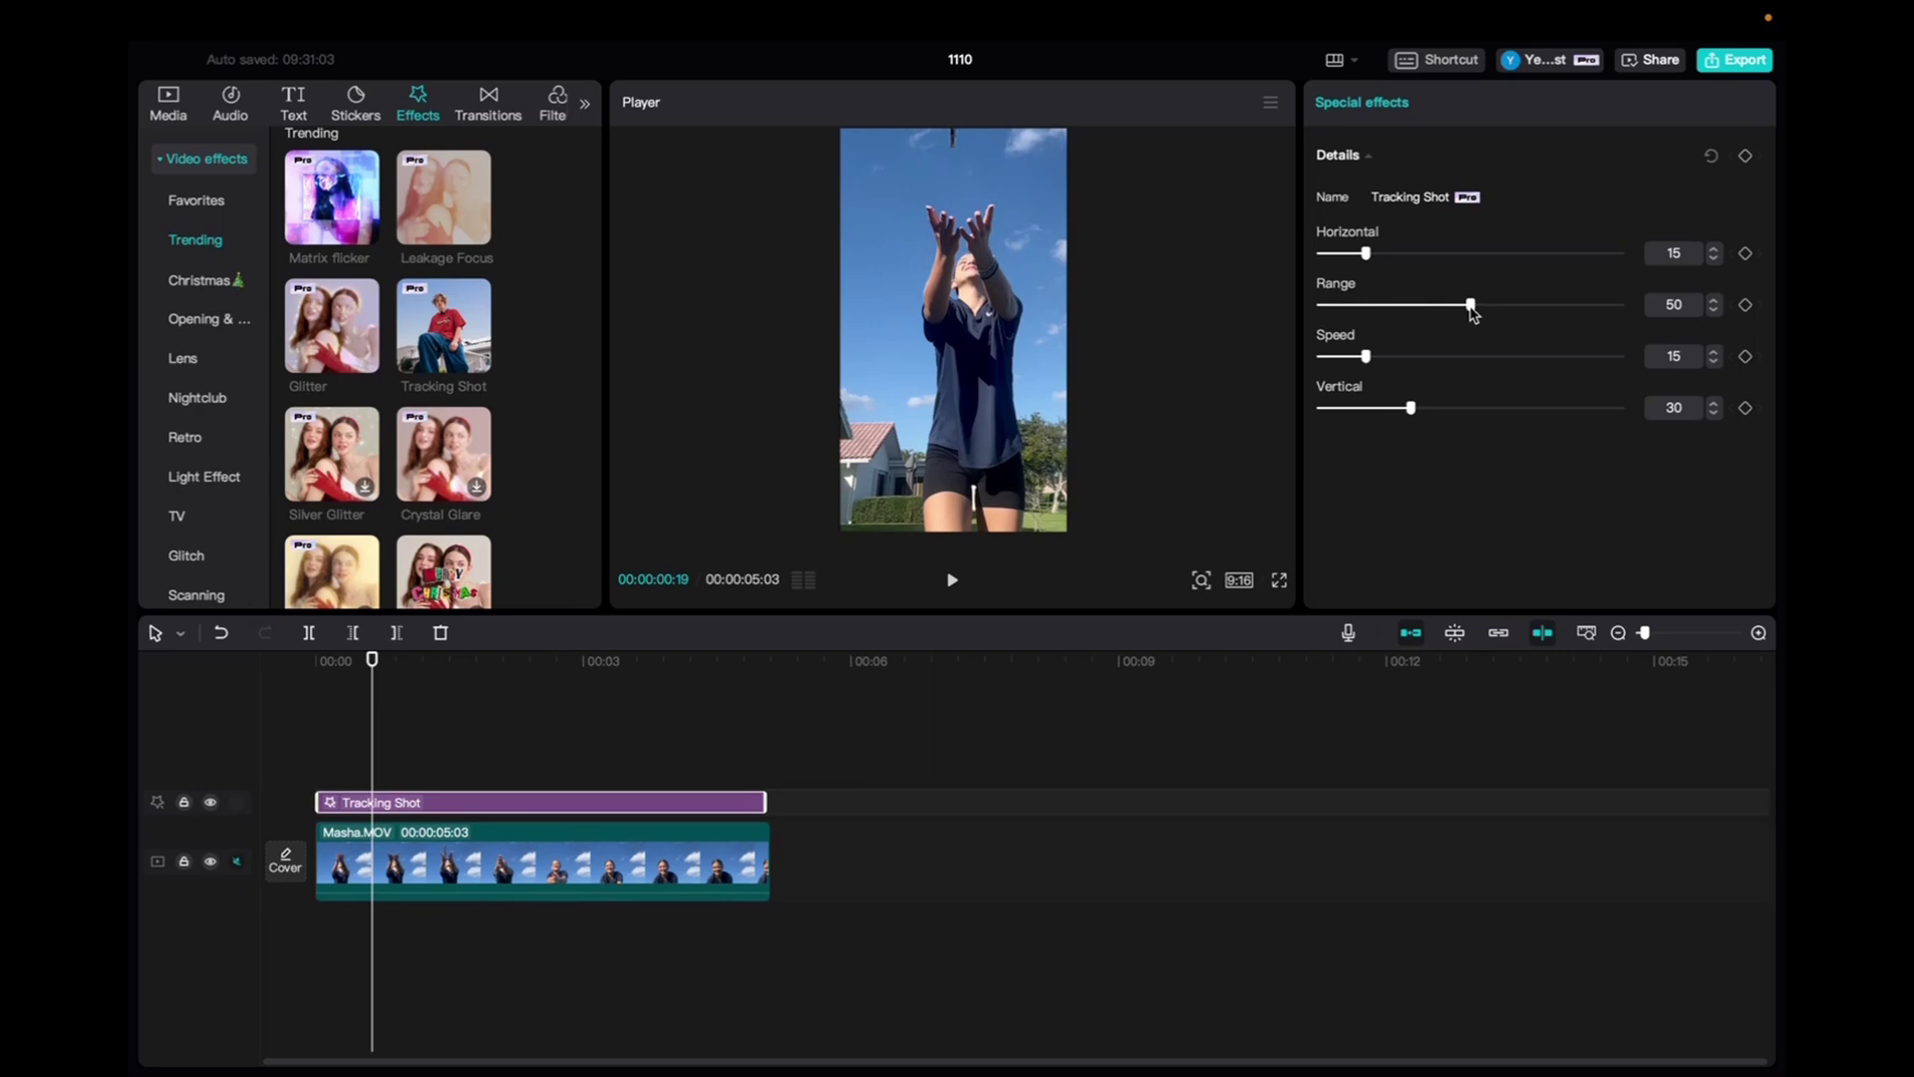
- Set Tracking Shot's Range slider to 65 and Speed slider to 47
drag(1472, 312, 1514, 309)
drag(1366, 356, 1460, 356)
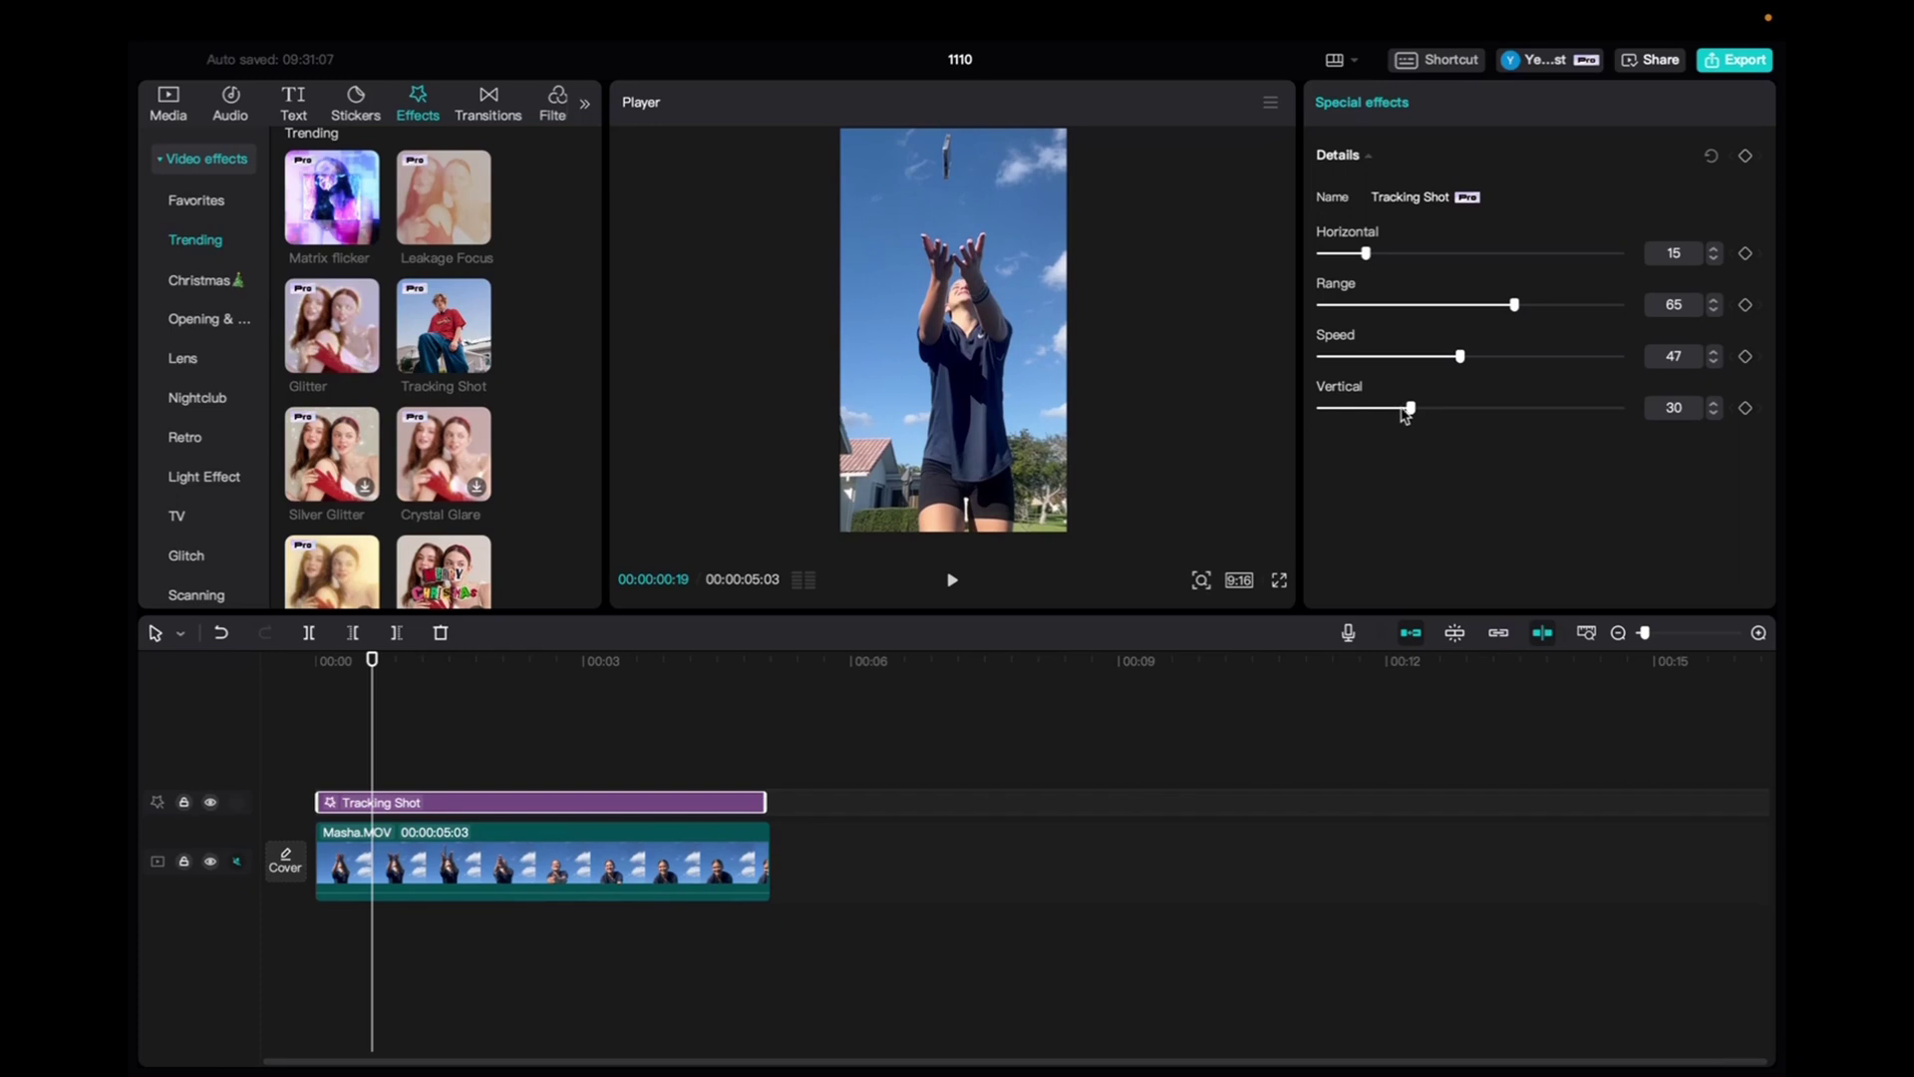
click(322, 668)
key(space)
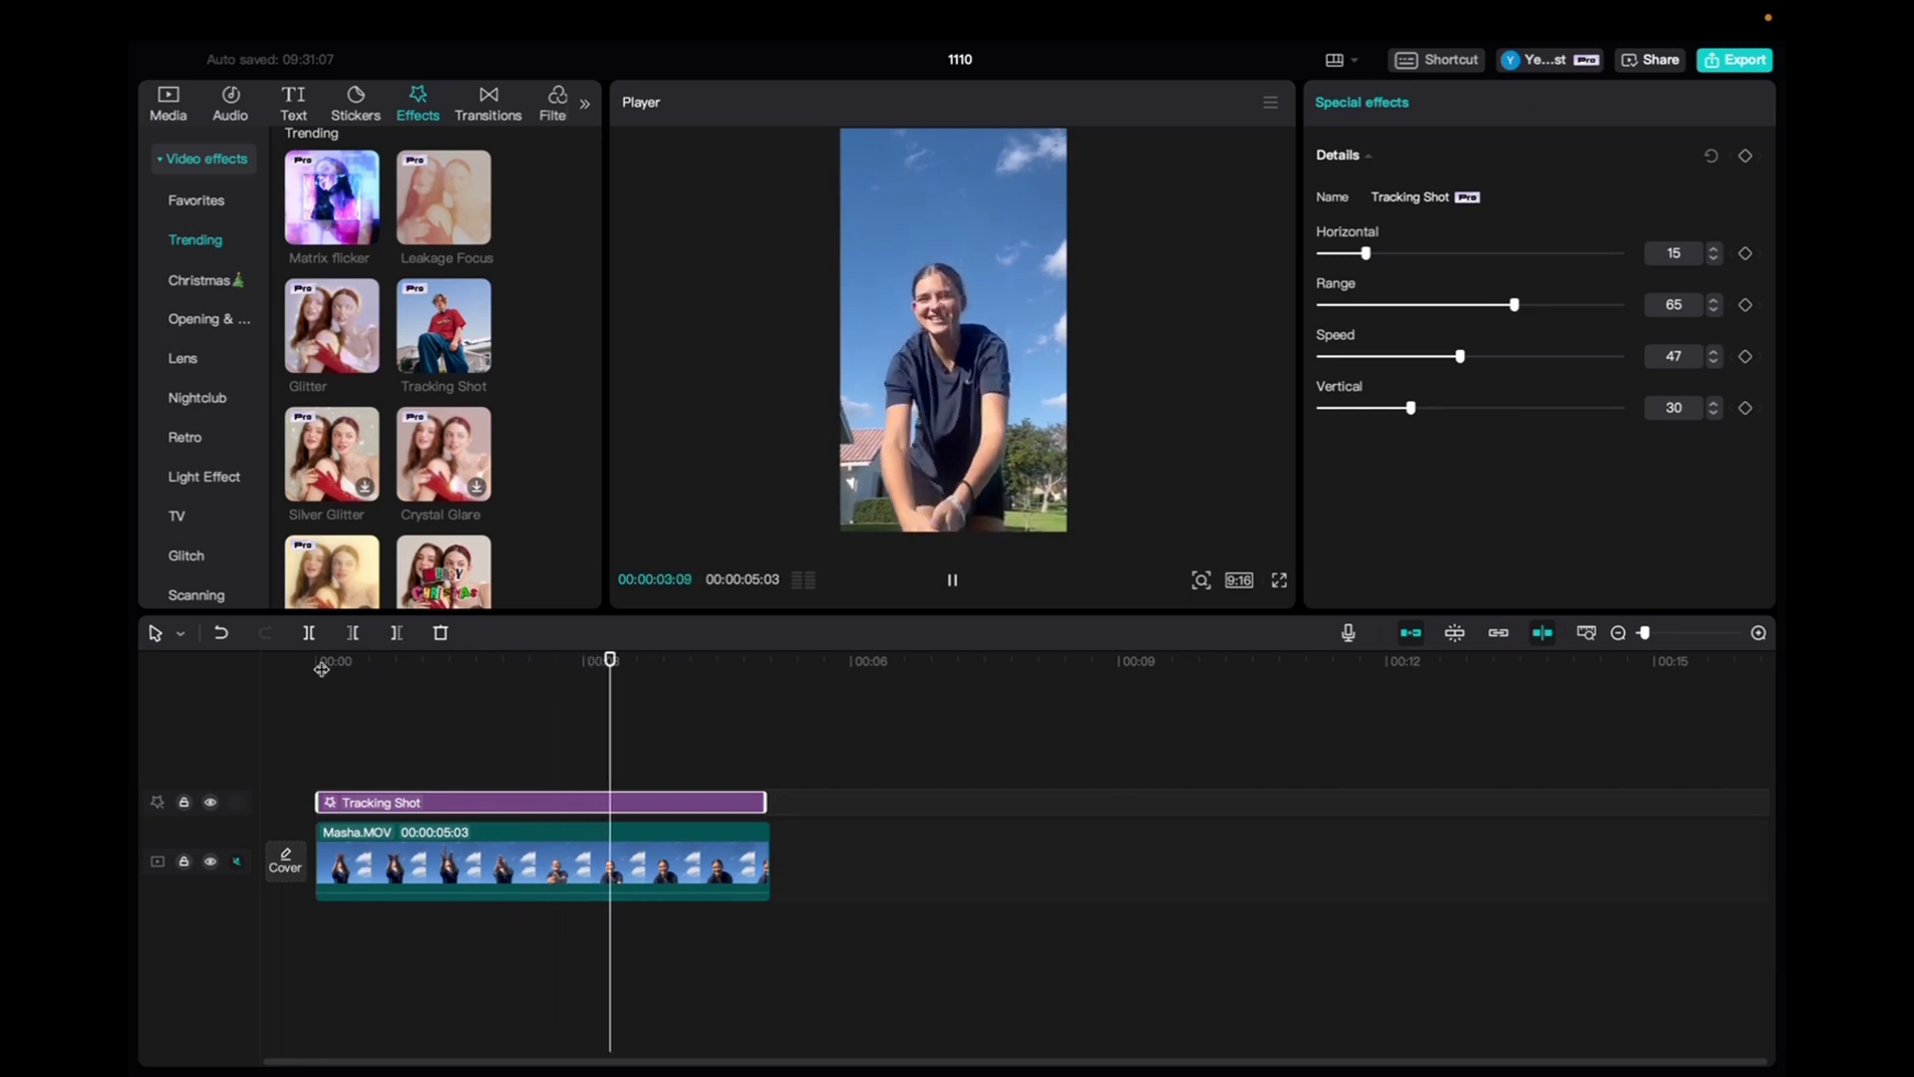
key(space)
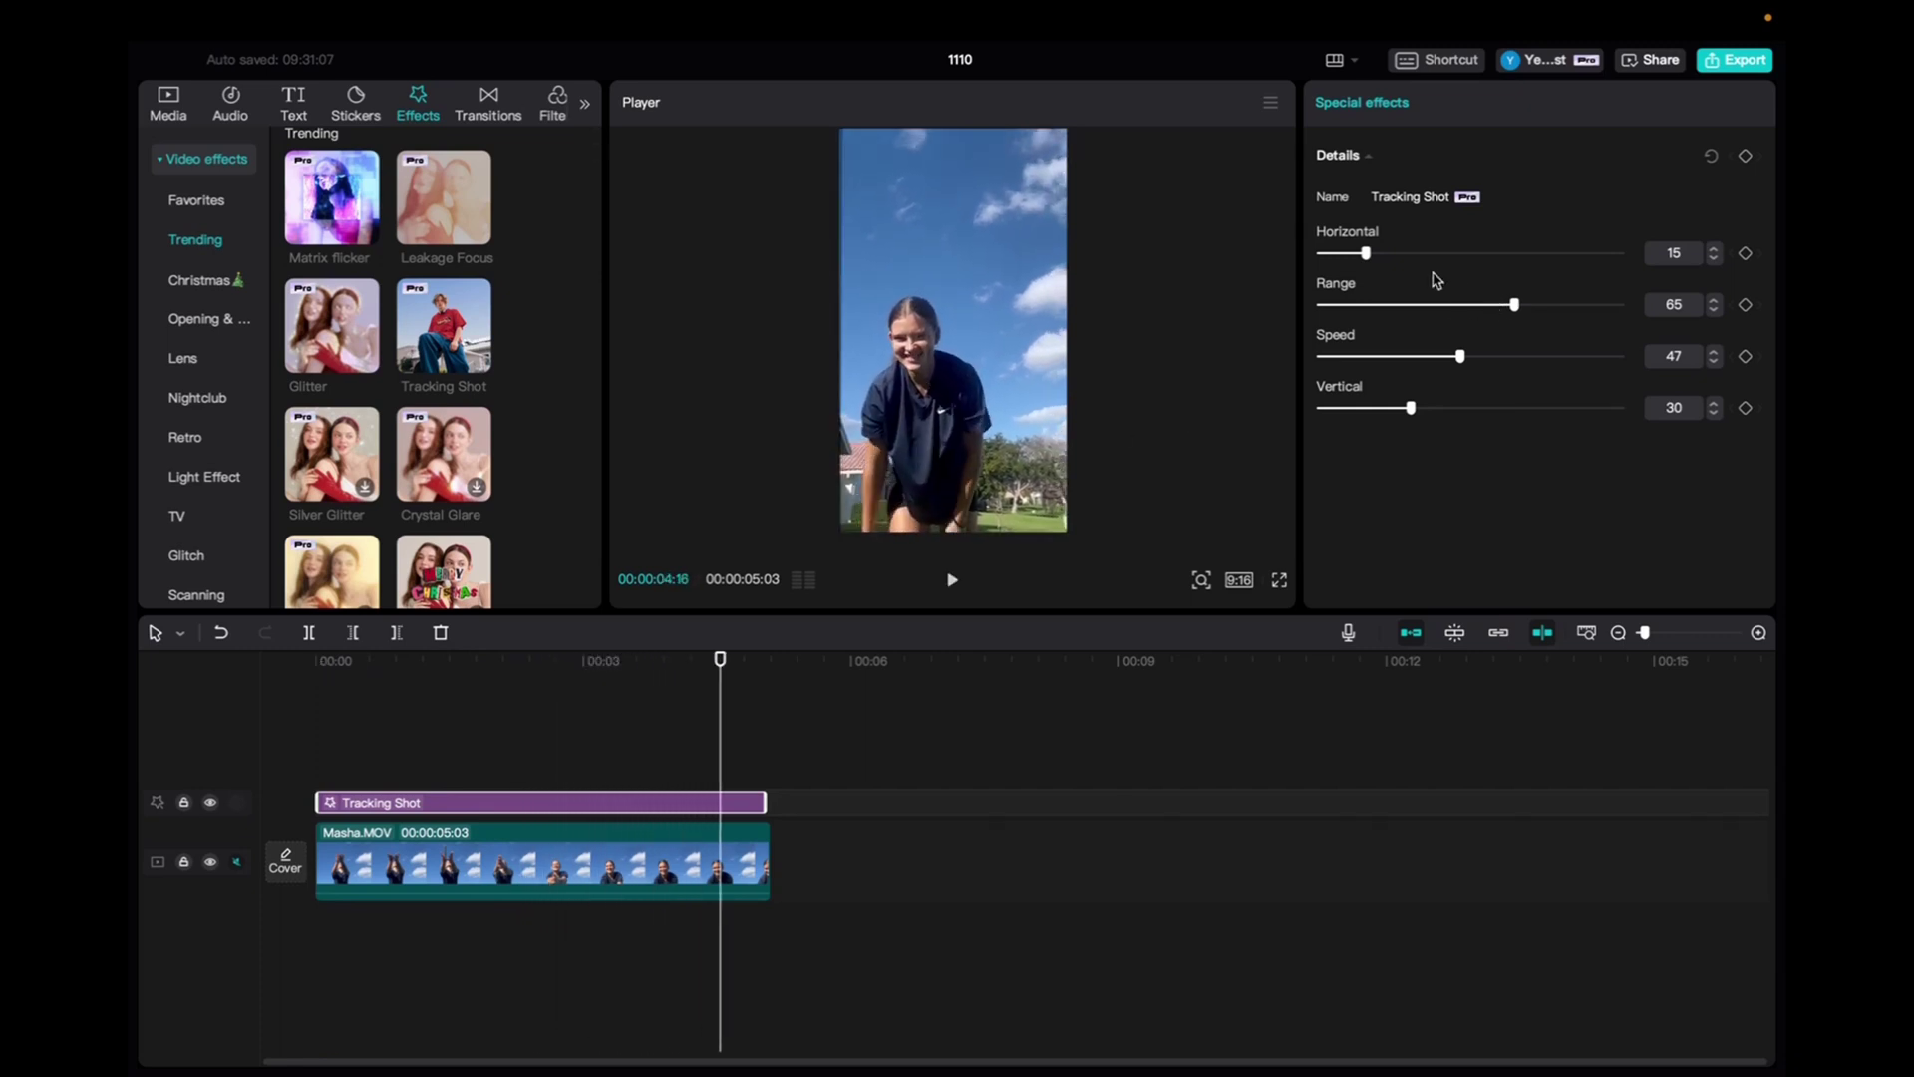
- Set Horizontal 46, Range 31, Speed 91, then return the playhead to the clip start
mouse_move(1366, 254)
mouse_down()
mouse_move(1513, 252)
mouse_move(1412, 319)
mouse_move(1595, 359)
mouse_up()
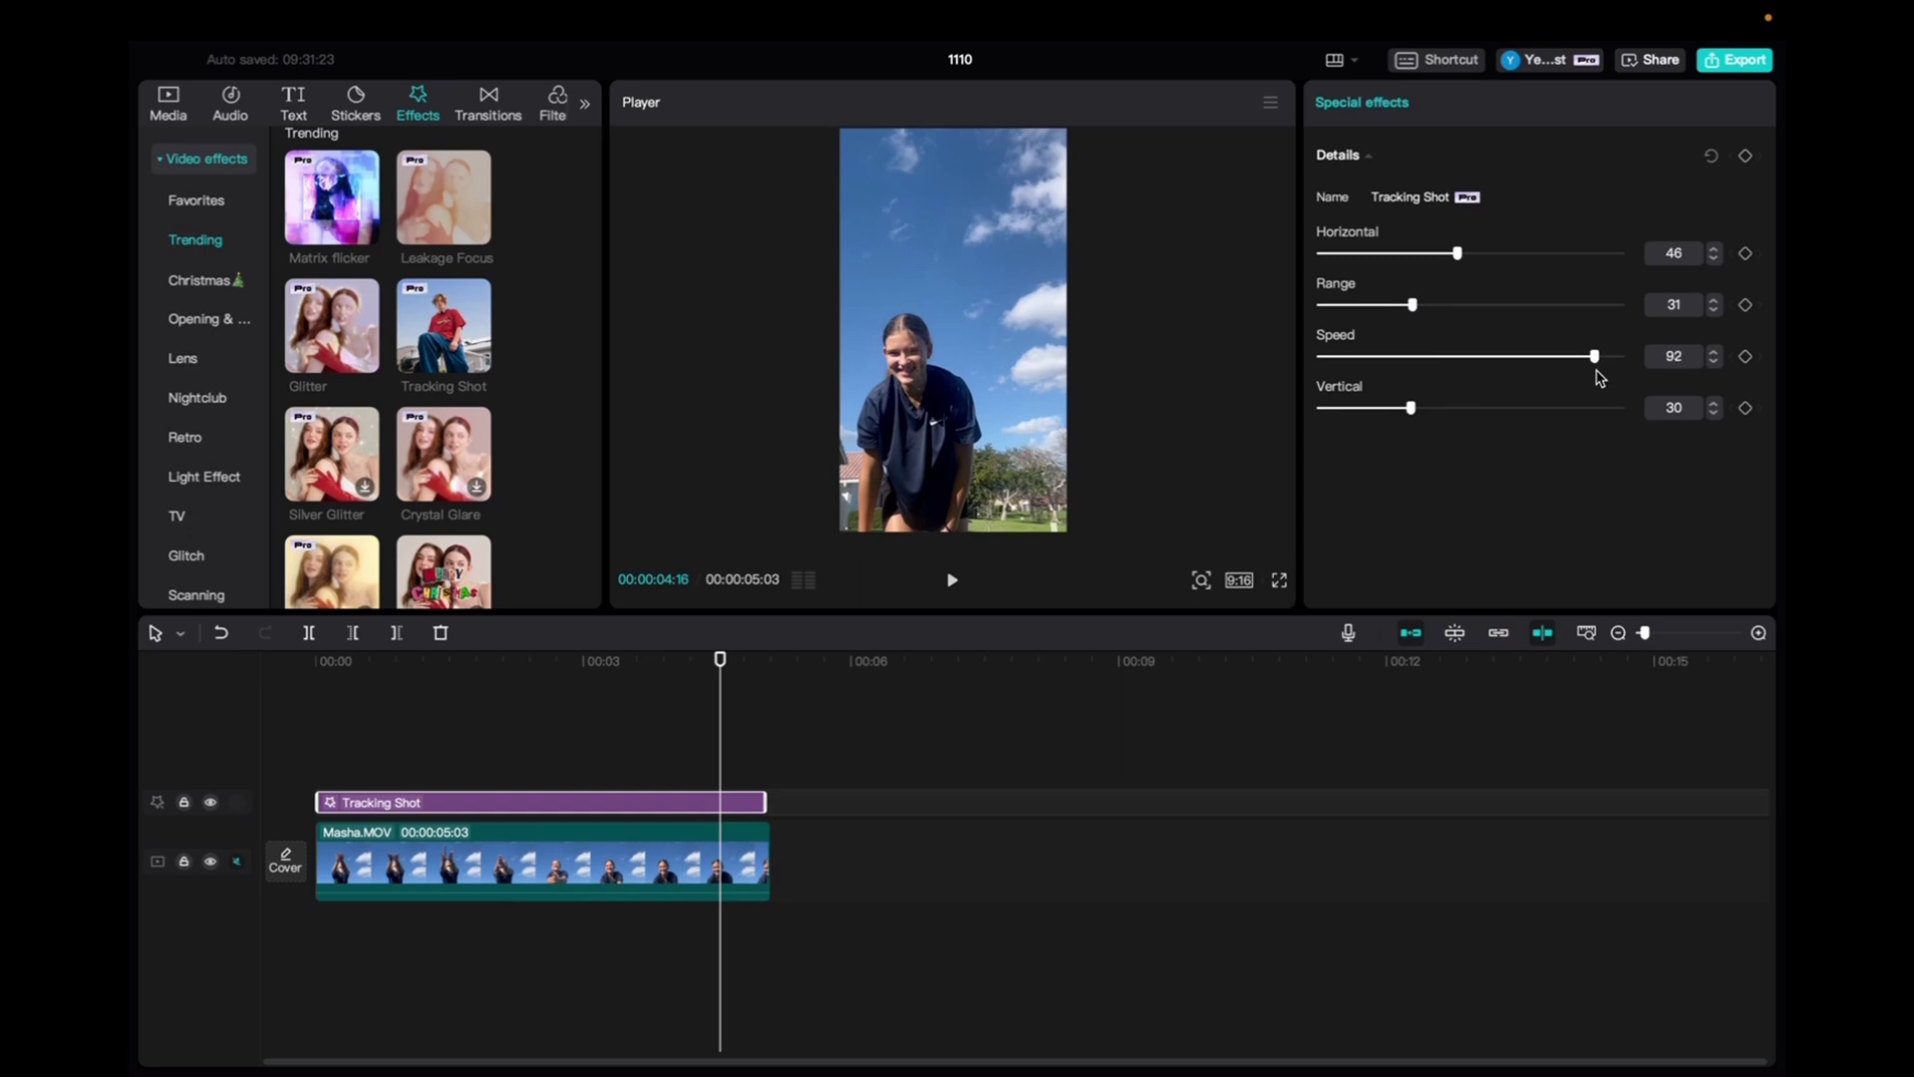
click(320, 663)
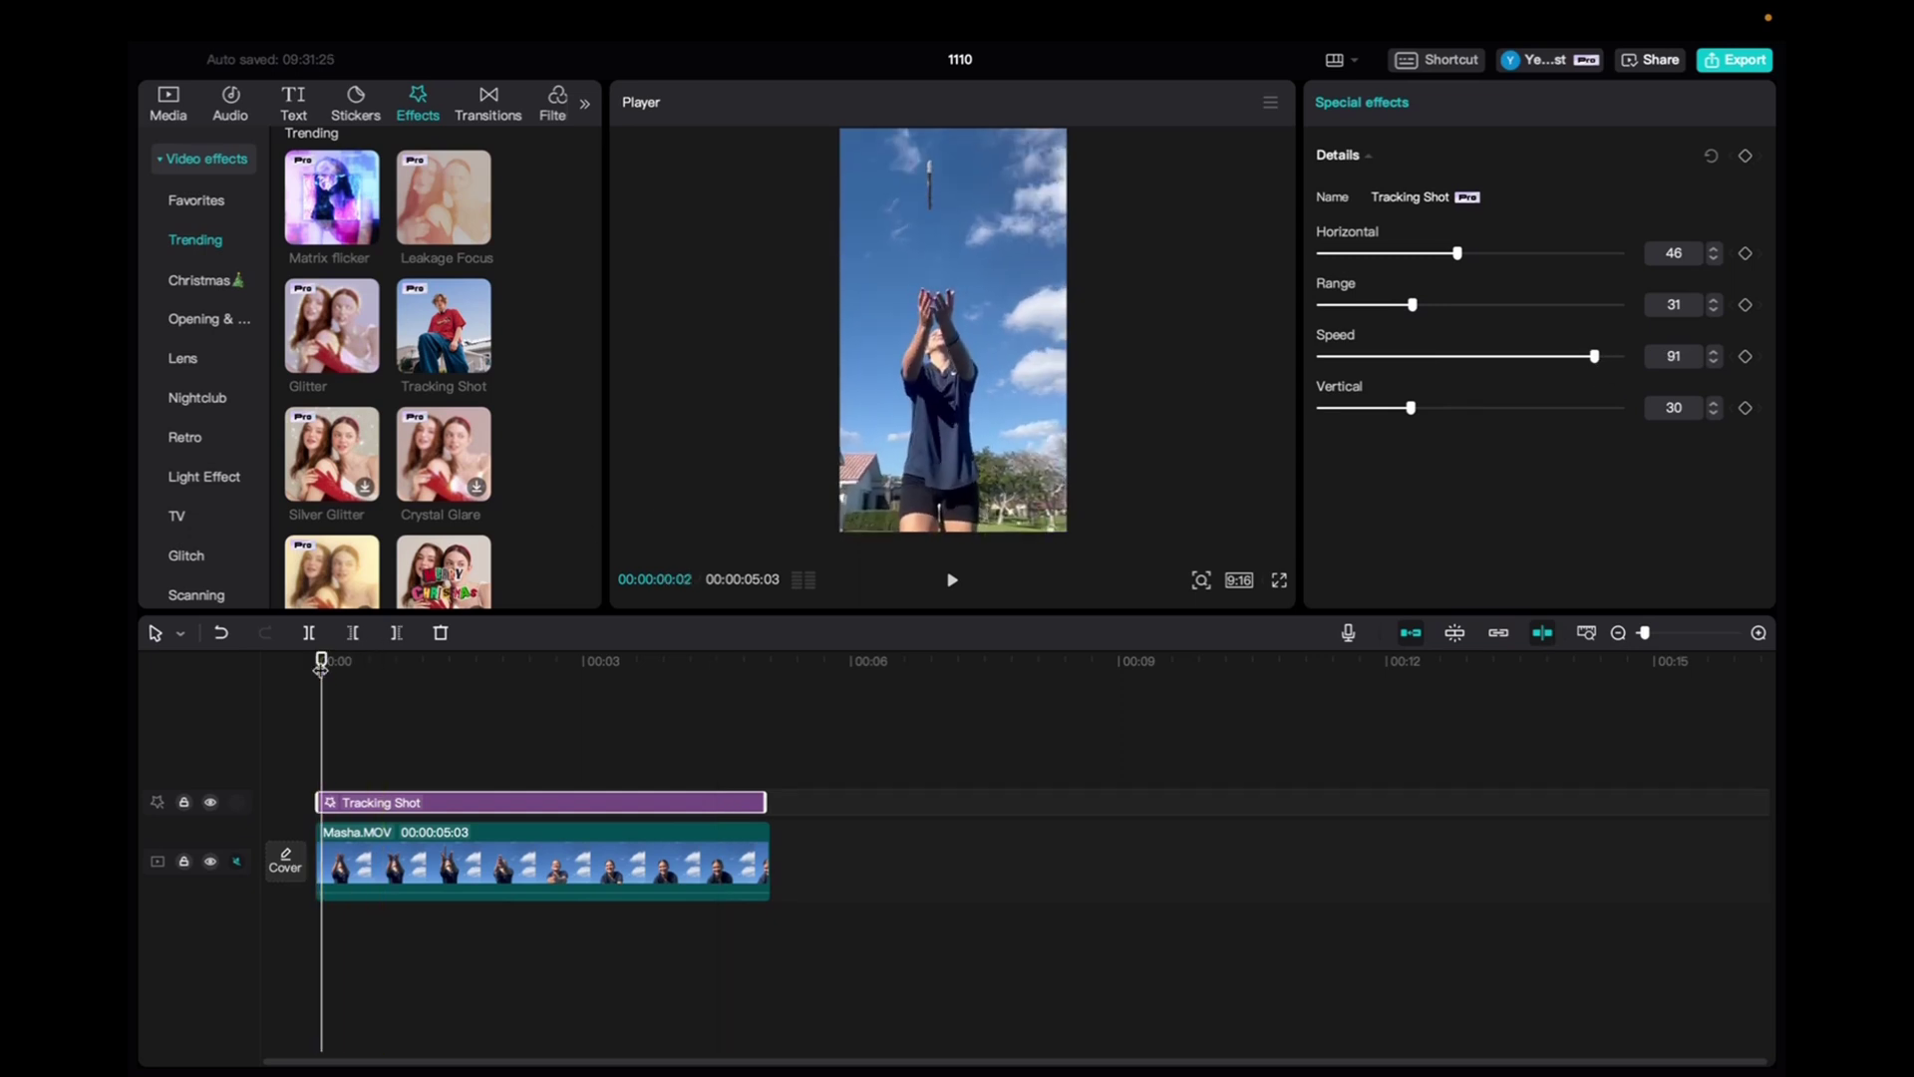
key(space)
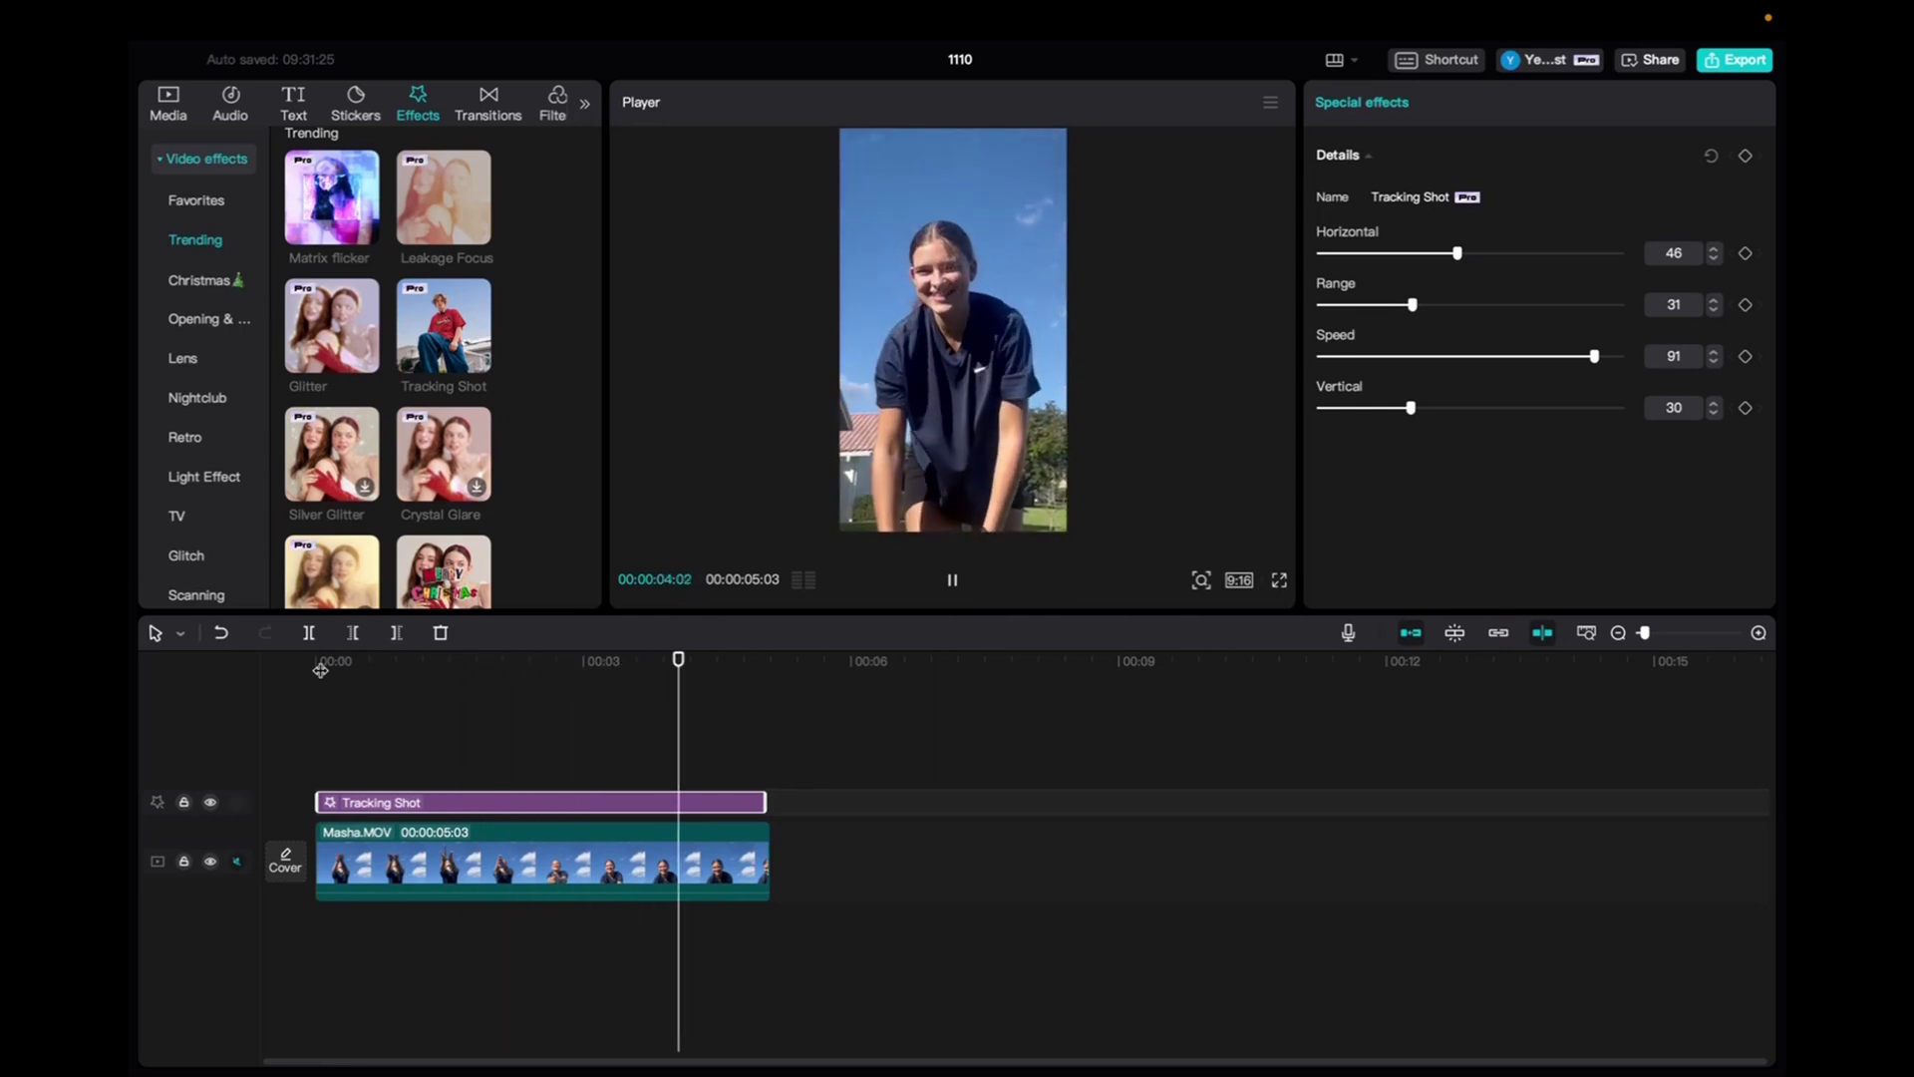
key(space)
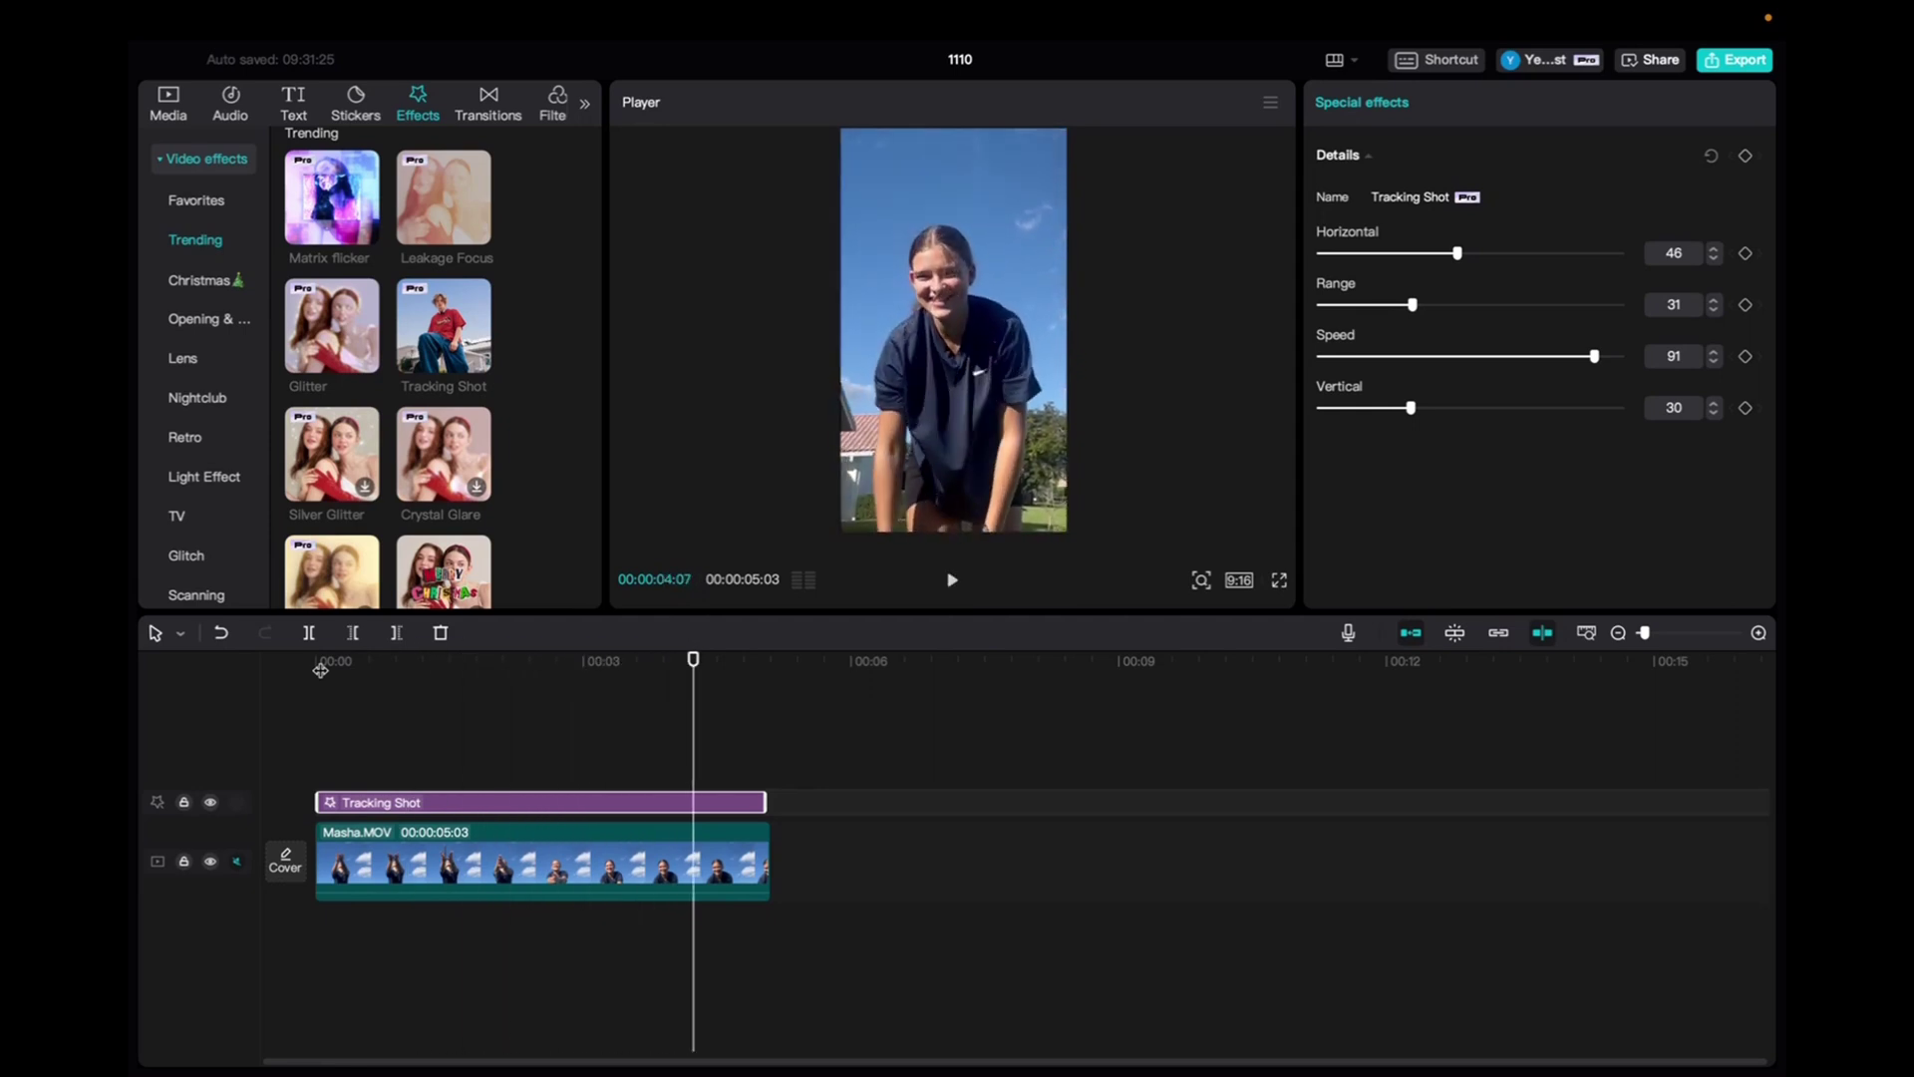